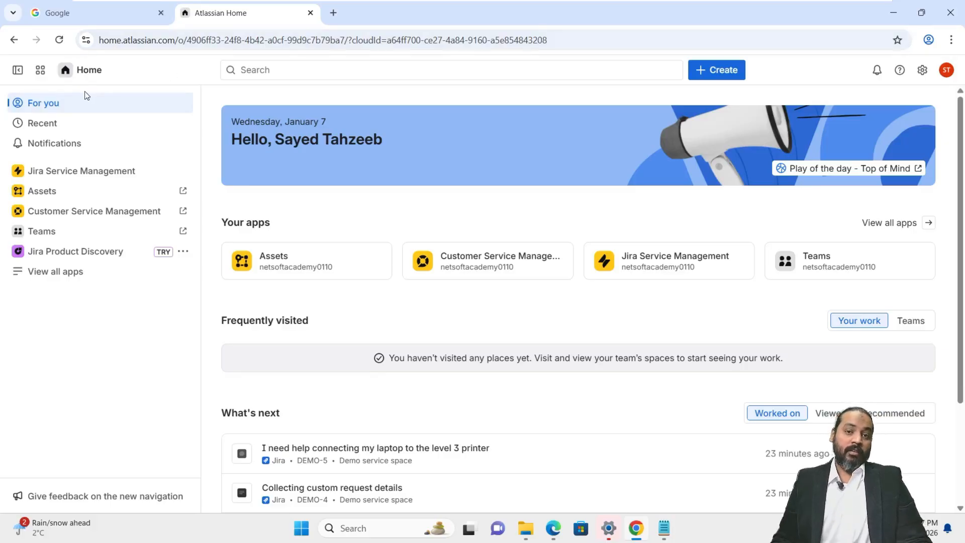
Open Jira Service Management's spaces list and reveal the settings menu down to User management
click(61, 175)
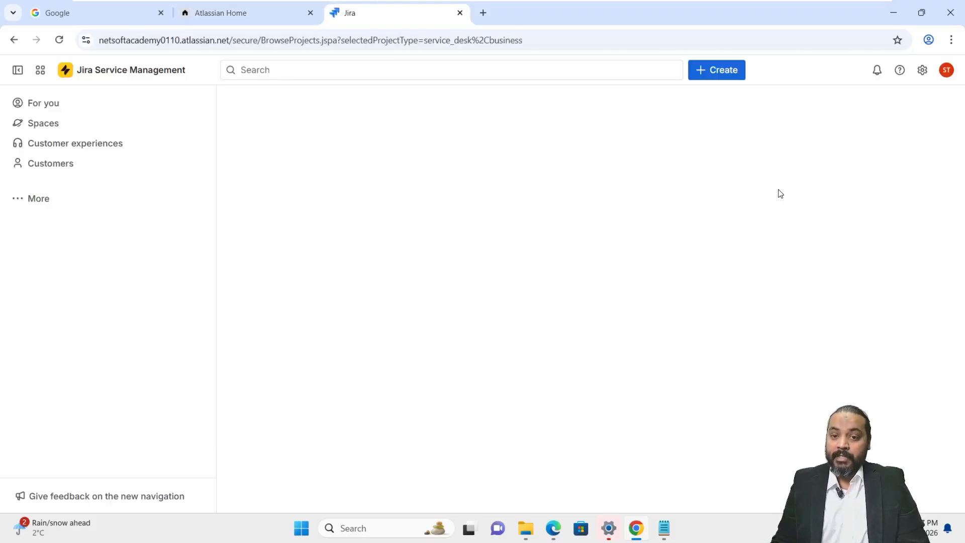
click(924, 70)
scroll(789, 252, down, 1)
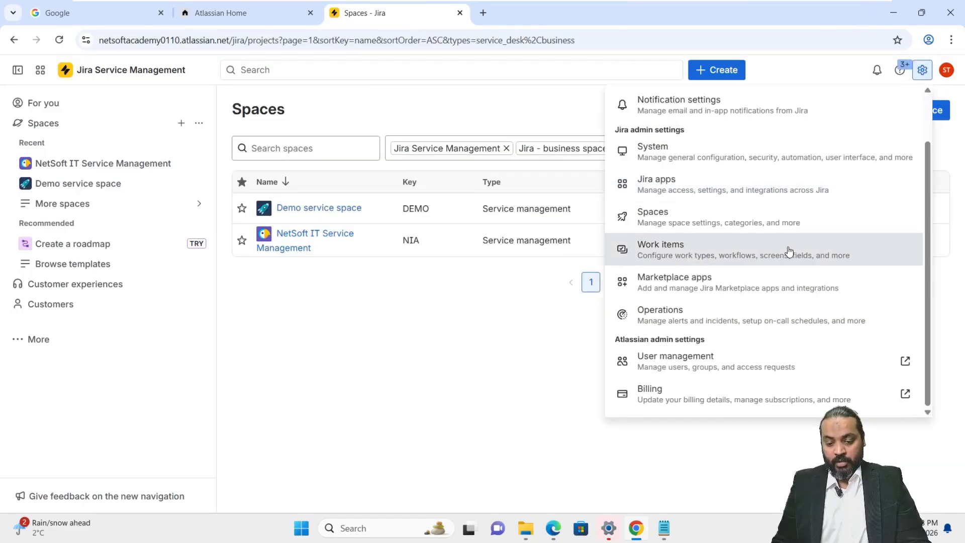
Go to User management in admin.atlassian.com and show the organization's Teams page
click(684, 363)
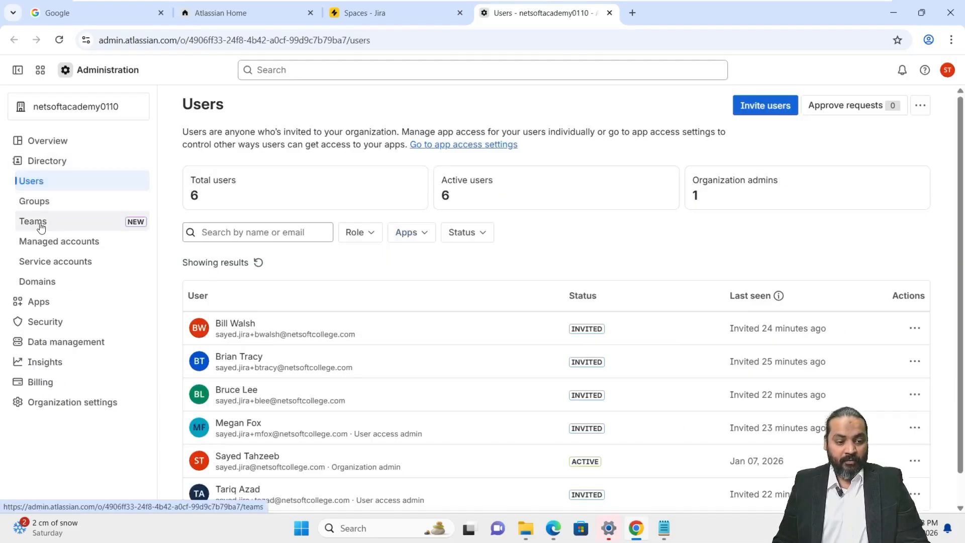
click(41, 226)
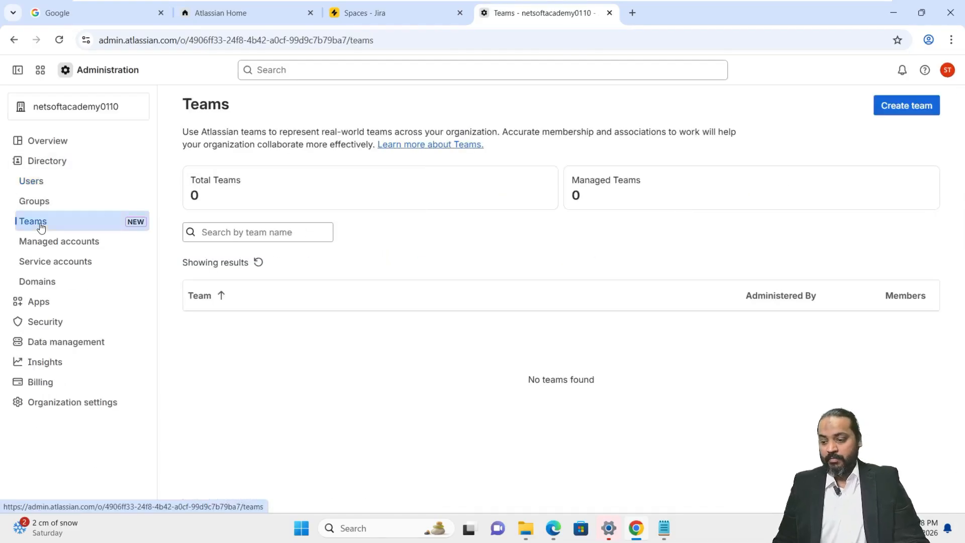
Create NetSoft IT Infrastructure Team with one searched-for user added as a member
click(913, 108)
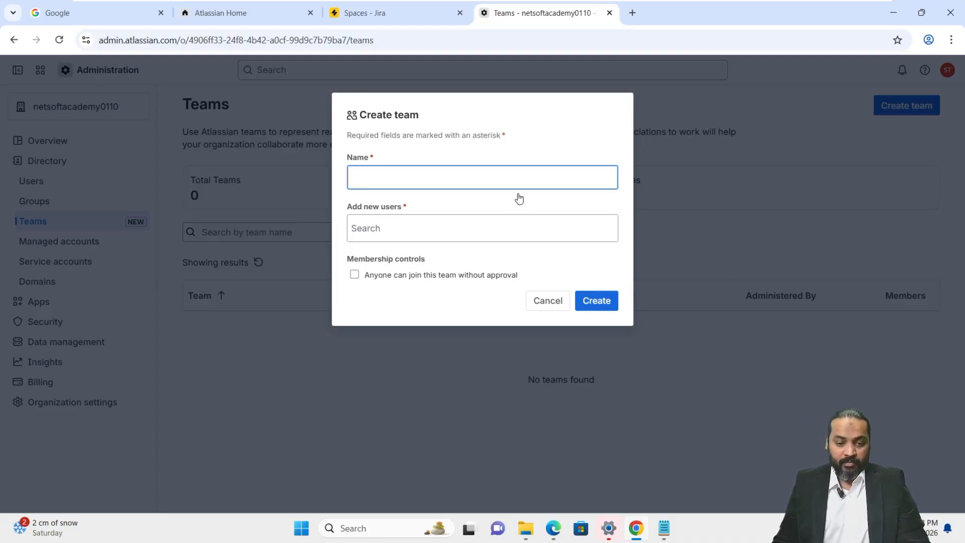
text(NetSoft IT Infrastructure Team)
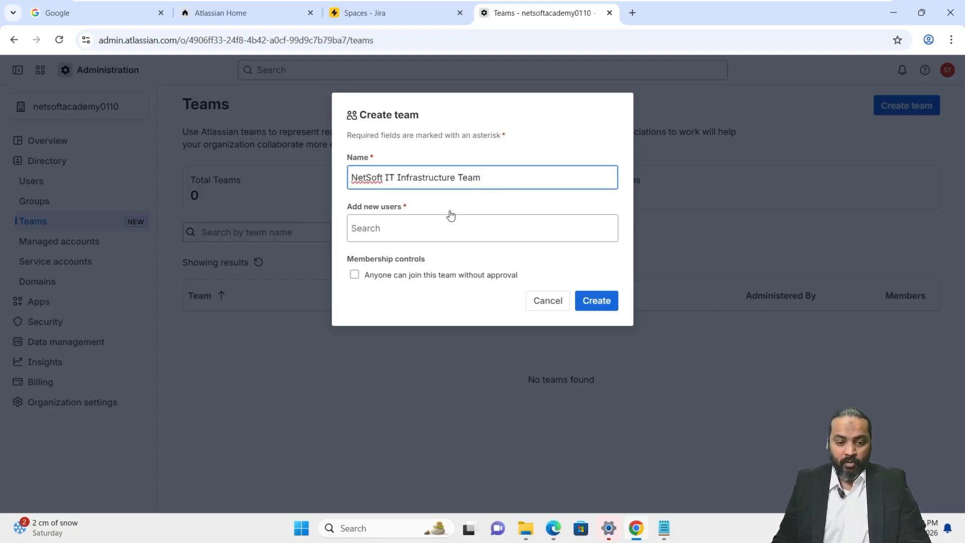
click(437, 236)
text(Bill)
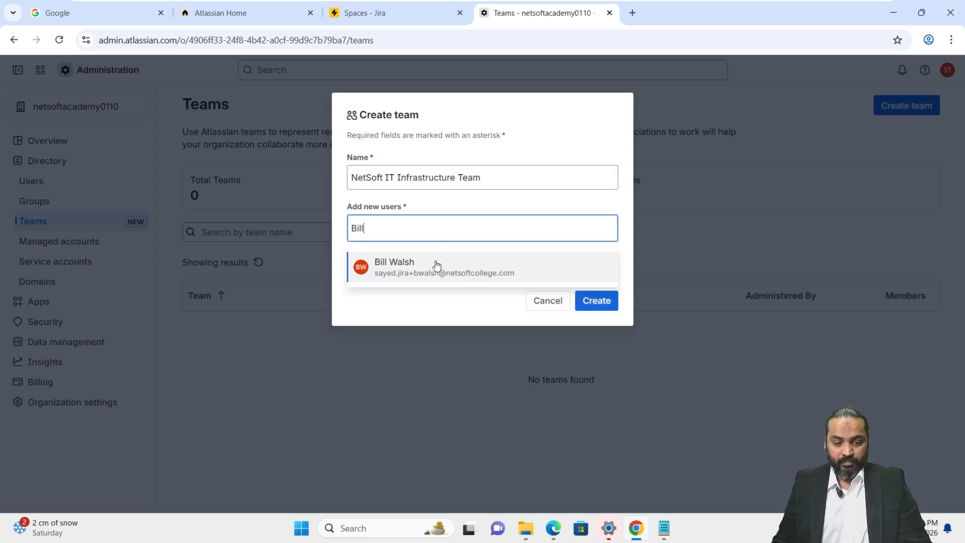
click(437, 267)
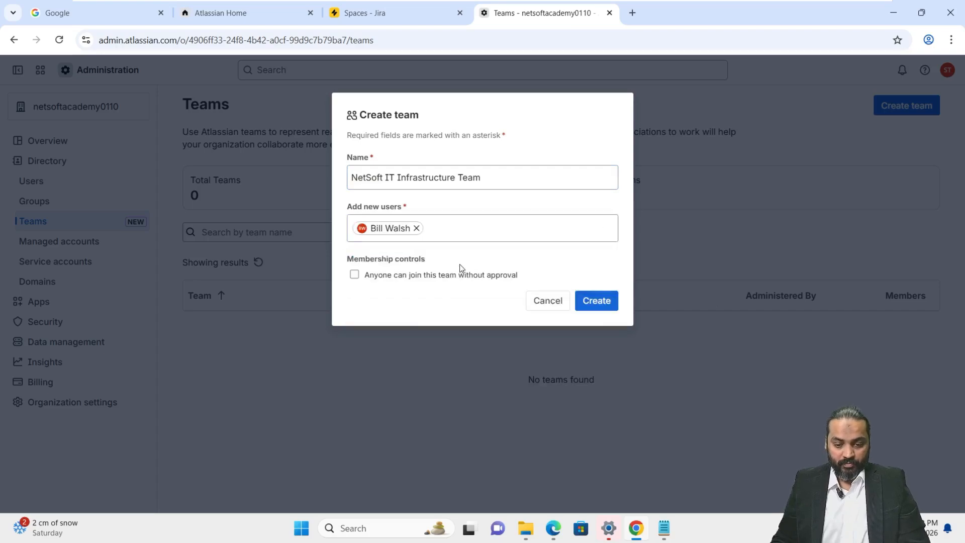
click(608, 309)
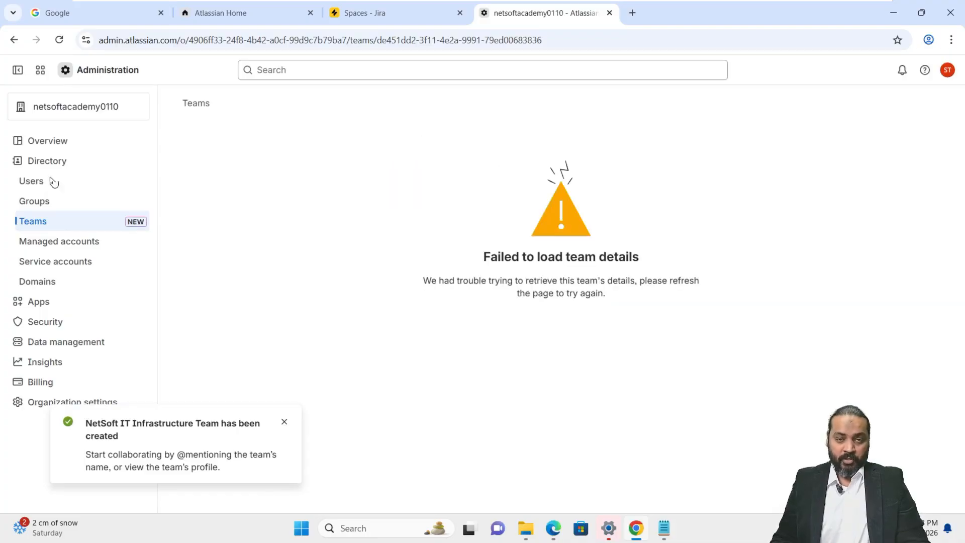
Back on Teams, dismiss the notice, cancel a new team, and open NetSoft IT Infrastructure Team
click(50, 230)
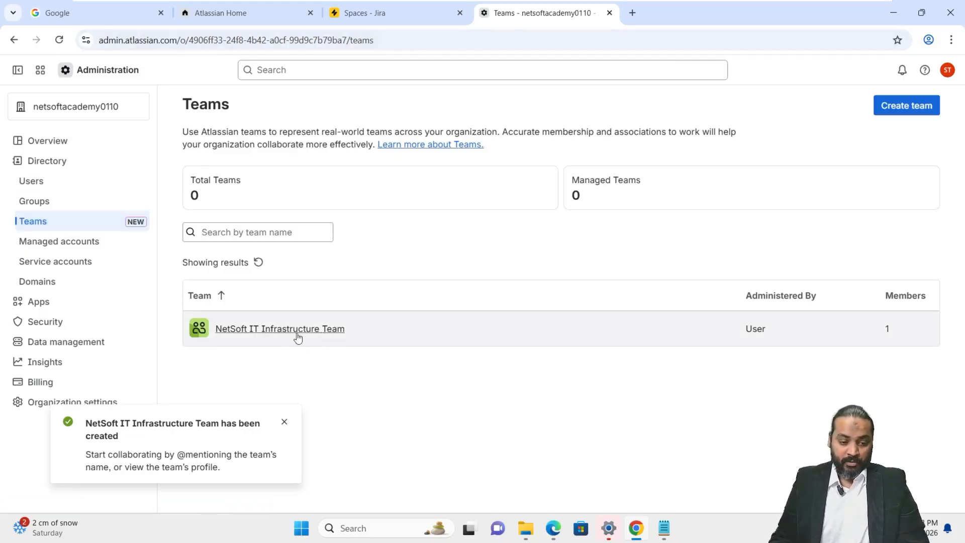
click(285, 422)
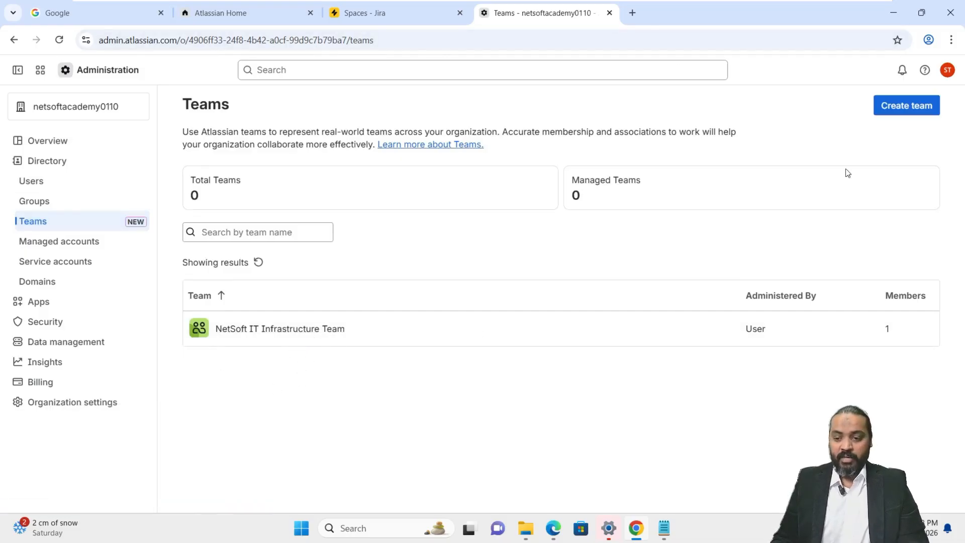
click(909, 108)
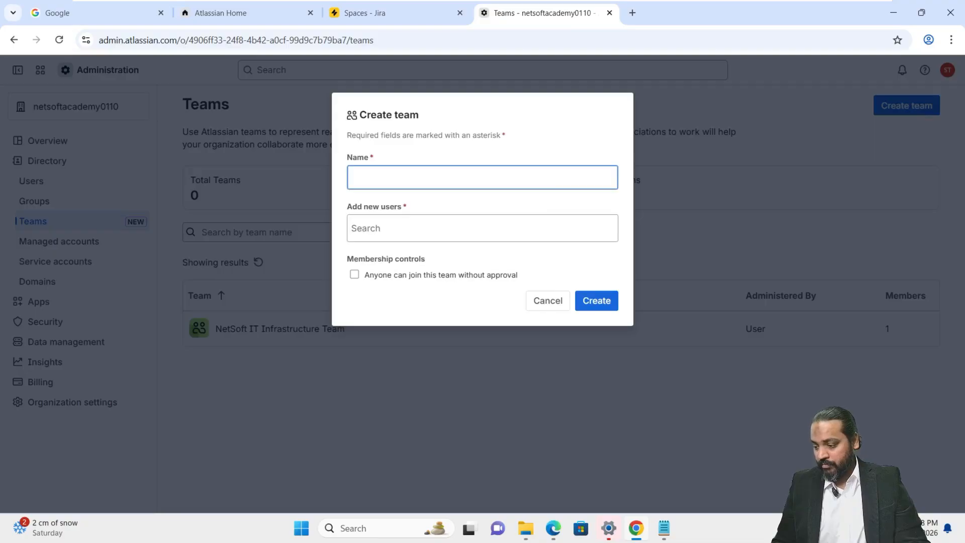
click(547, 300)
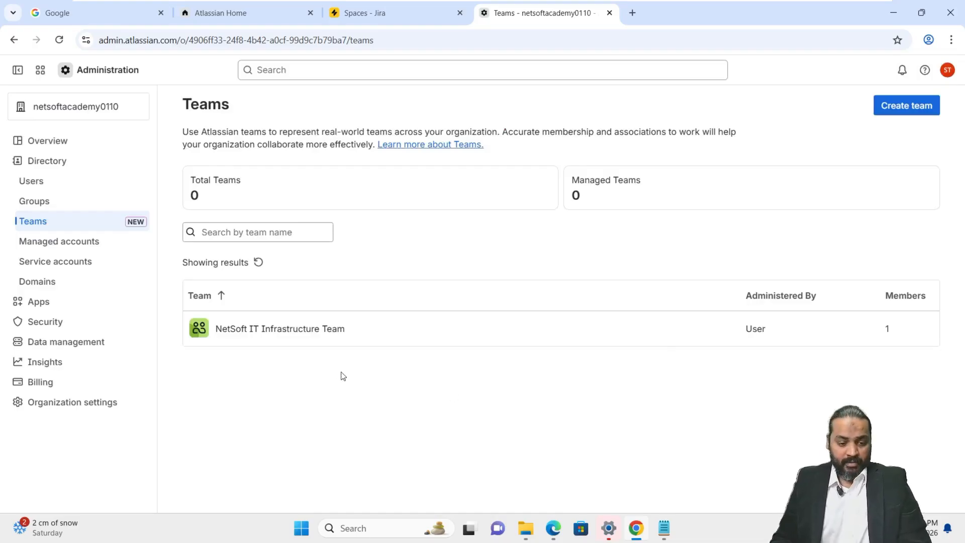
click(270, 333)
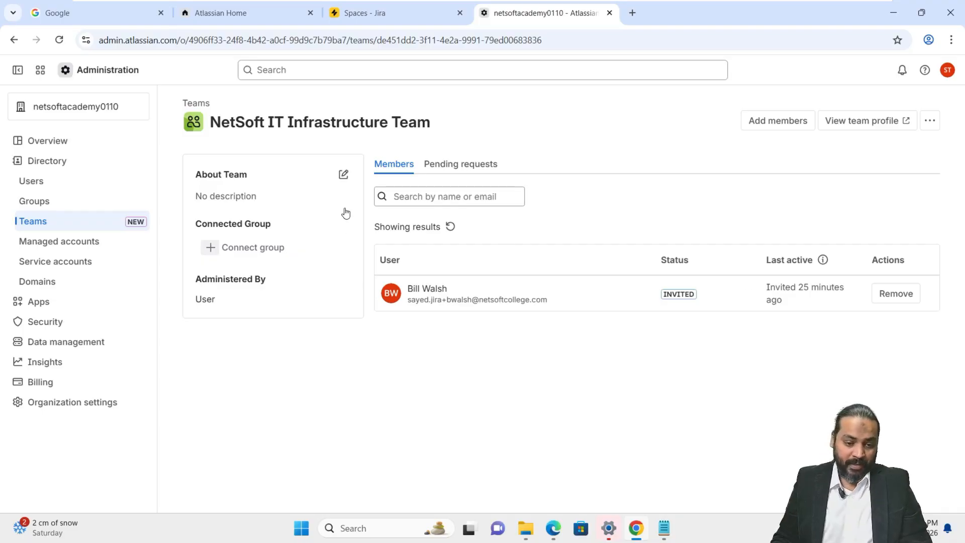
Set the About team text to 'Team responsible for managing IT infrastructure services.'
click(344, 175)
text(Team responsible for managing IT infrastructure services.)
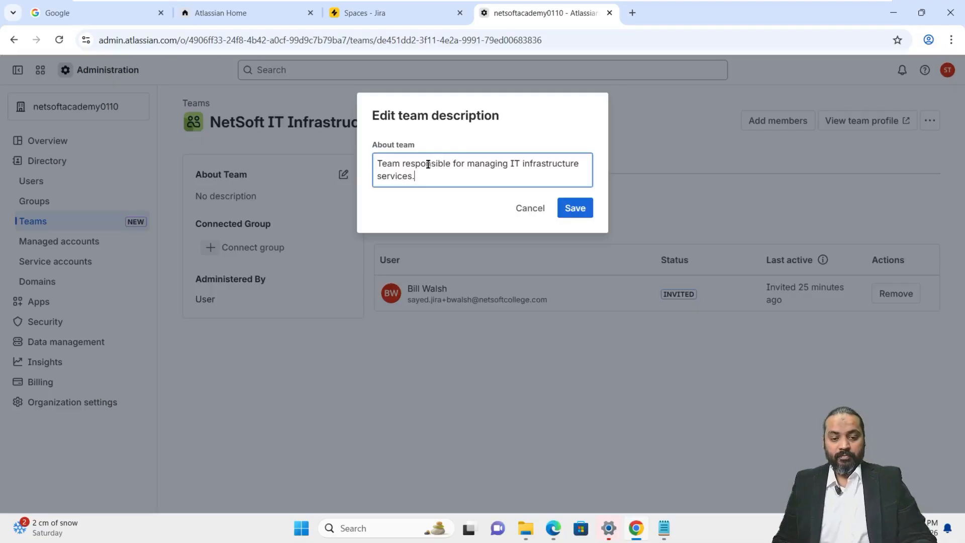
click(573, 208)
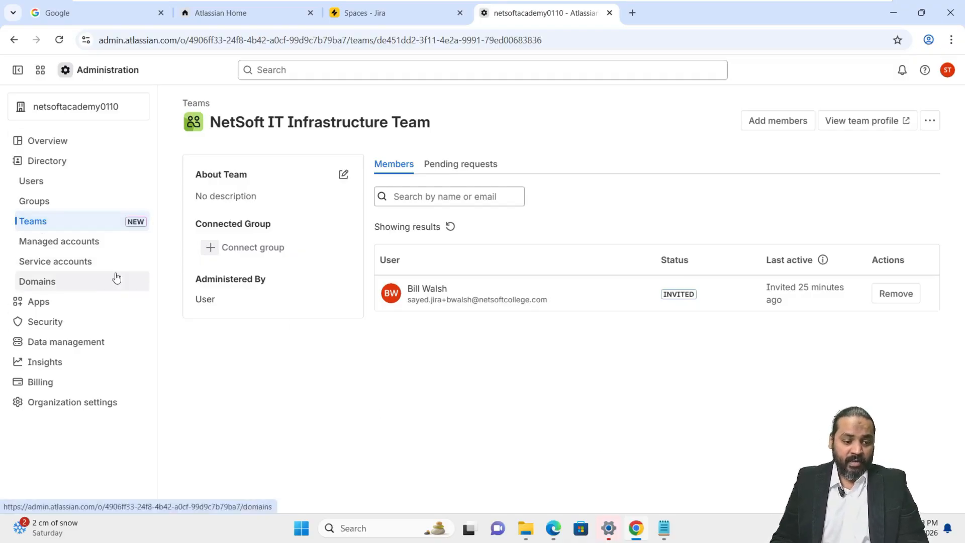
Start a service account named NetSoft IT Service Account, described for IT operations and integrations
click(43, 271)
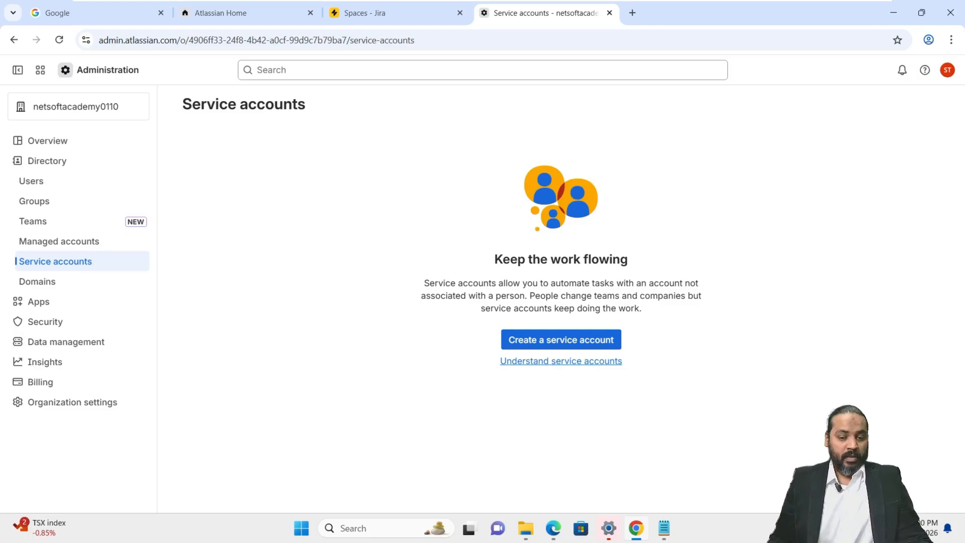
click(571, 340)
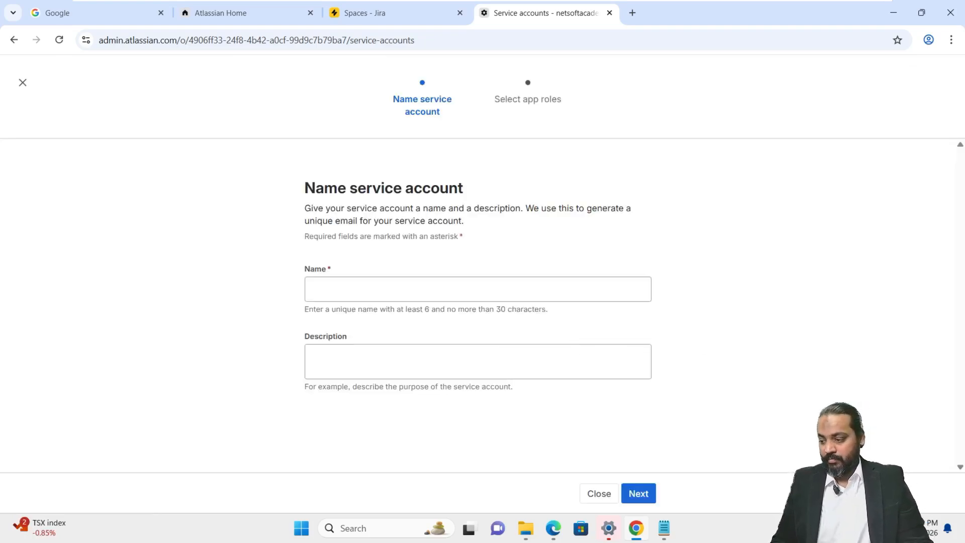
click(447, 287)
text(NetSoft IT Service Account)
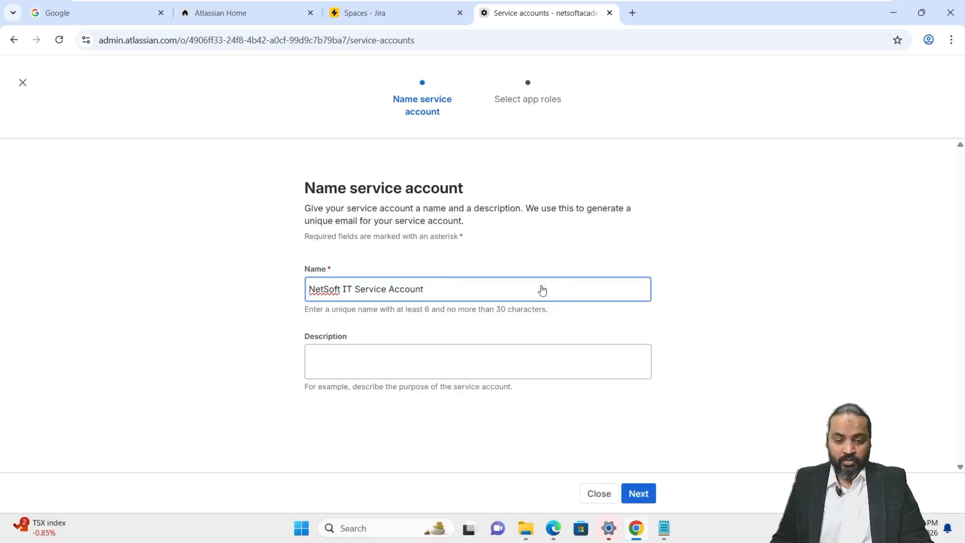
click(517, 361)
text(Service account used for IT system operations and integrations)
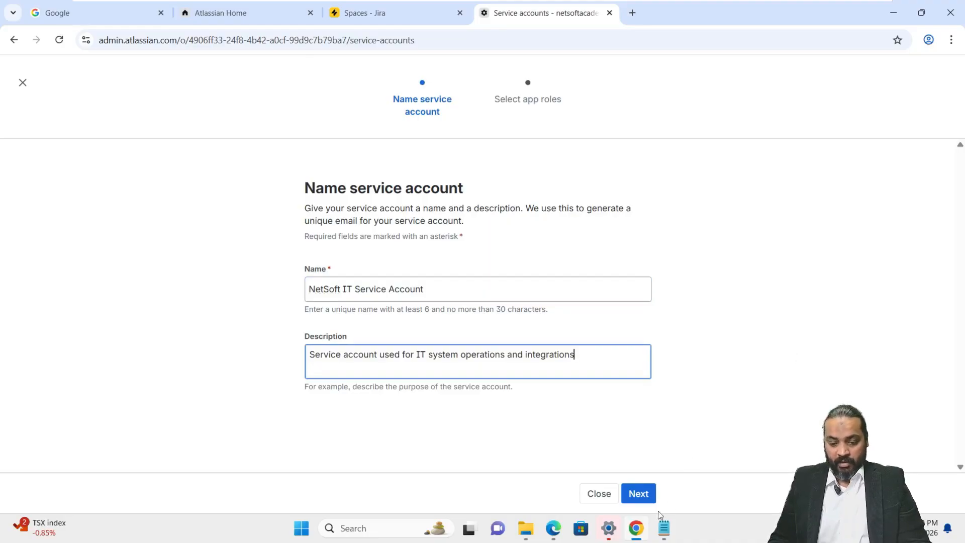
click(627, 496)
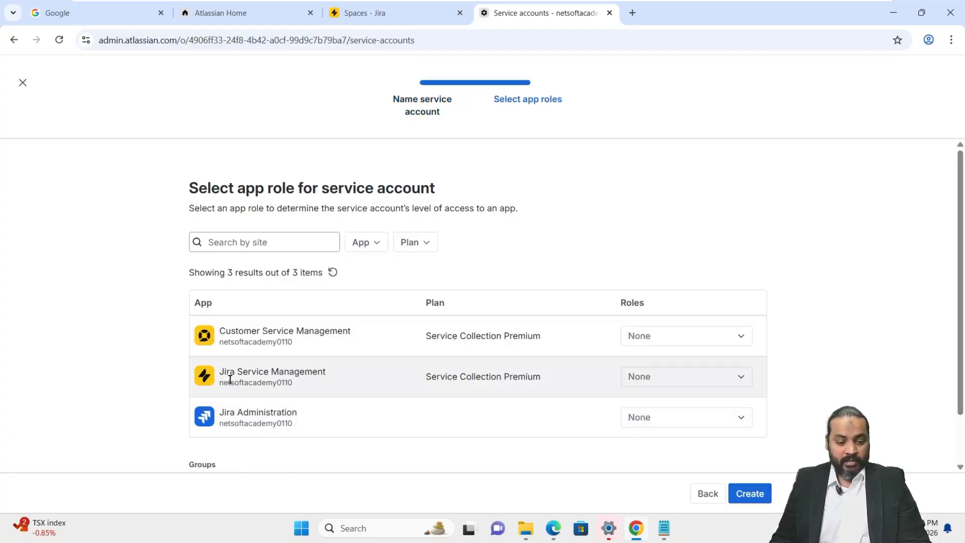
Check User access admin under Jira Service Management and App admin under Jira Administration roles
click(677, 379)
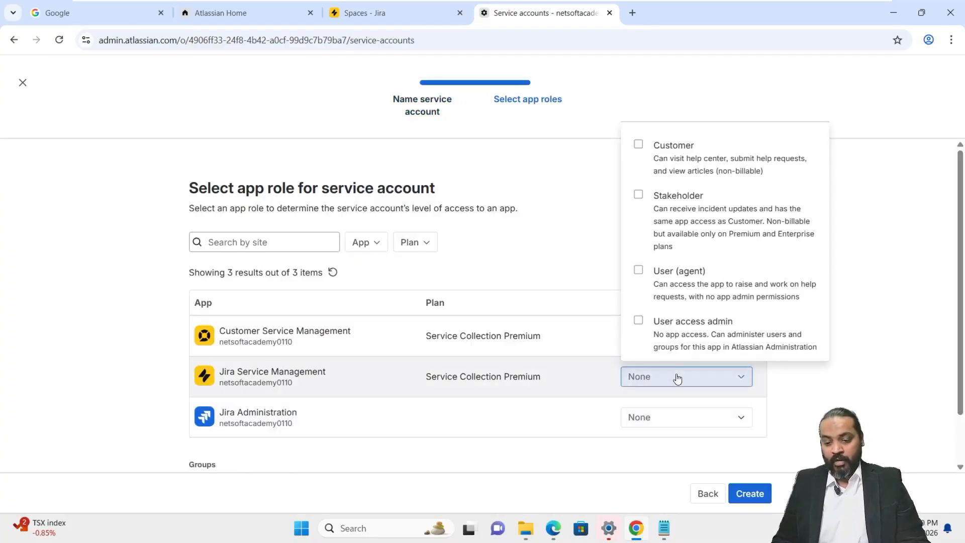
click(638, 325)
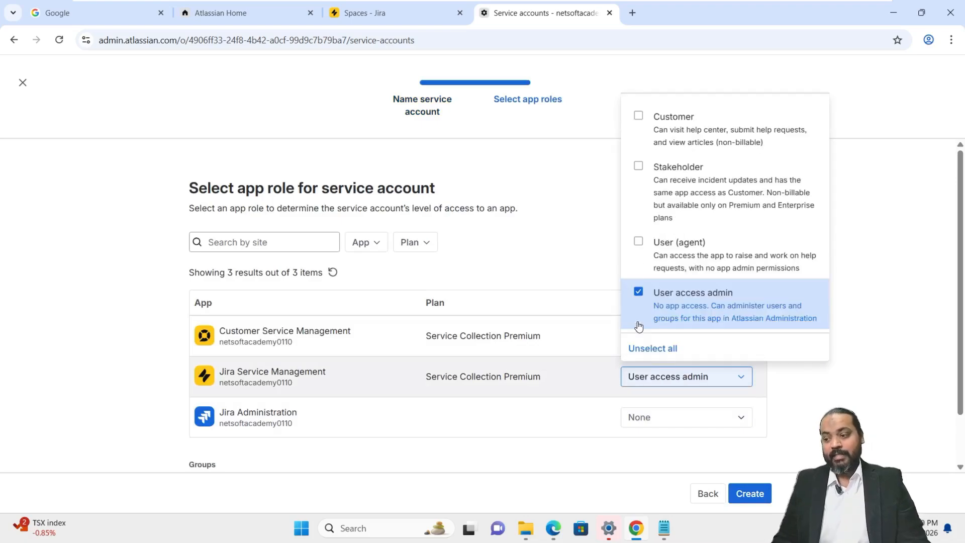
click(895, 377)
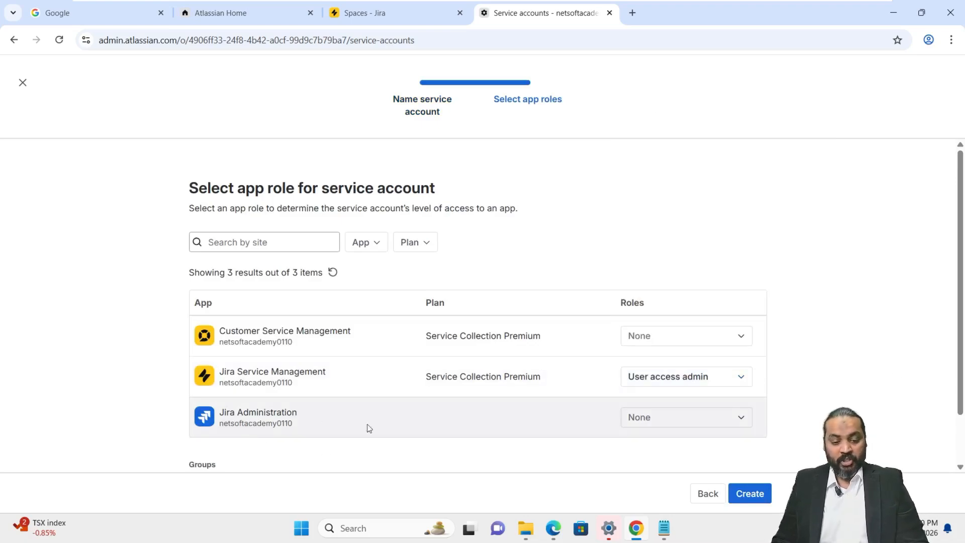
click(701, 421)
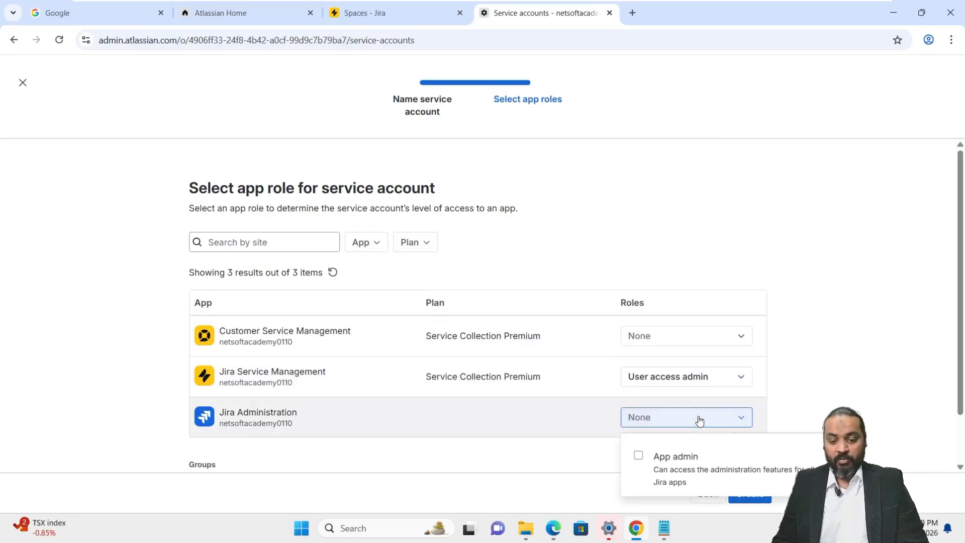
click(639, 457)
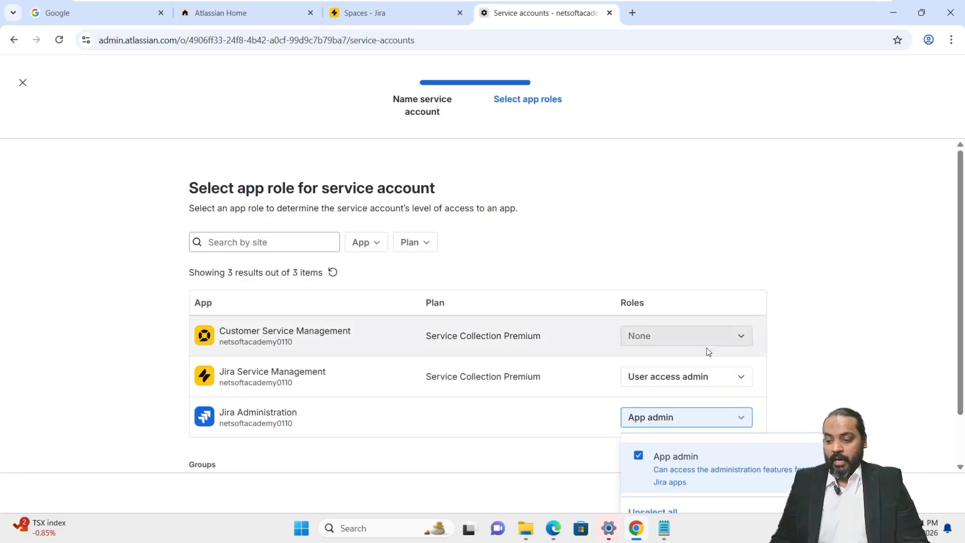
click(898, 320)
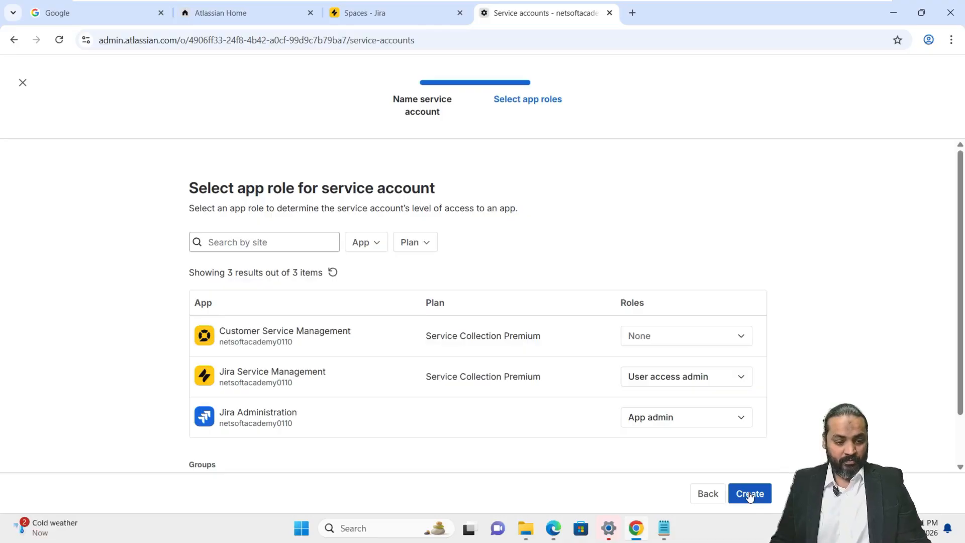
Search for the Service Desk group and add it to the service account
scroll(616, 379, down, 2)
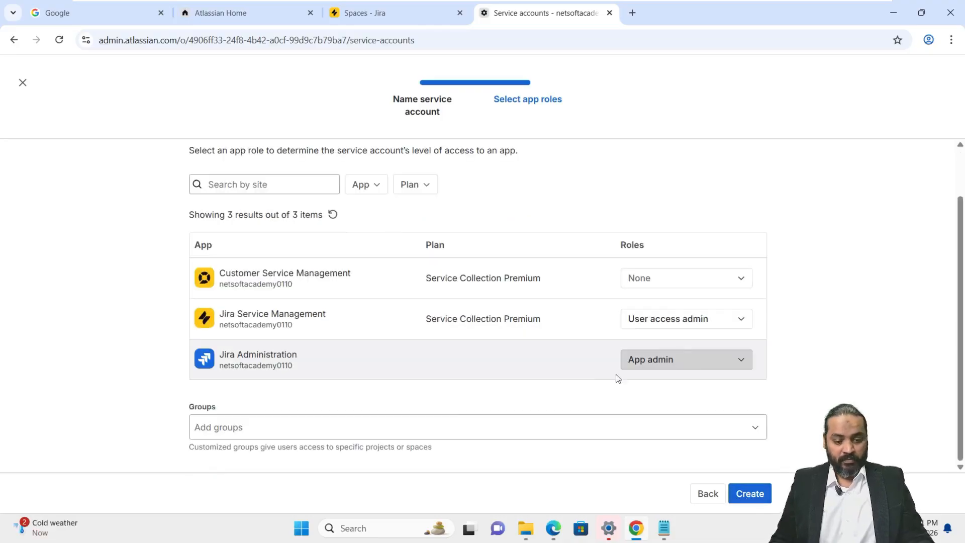
click(247, 432)
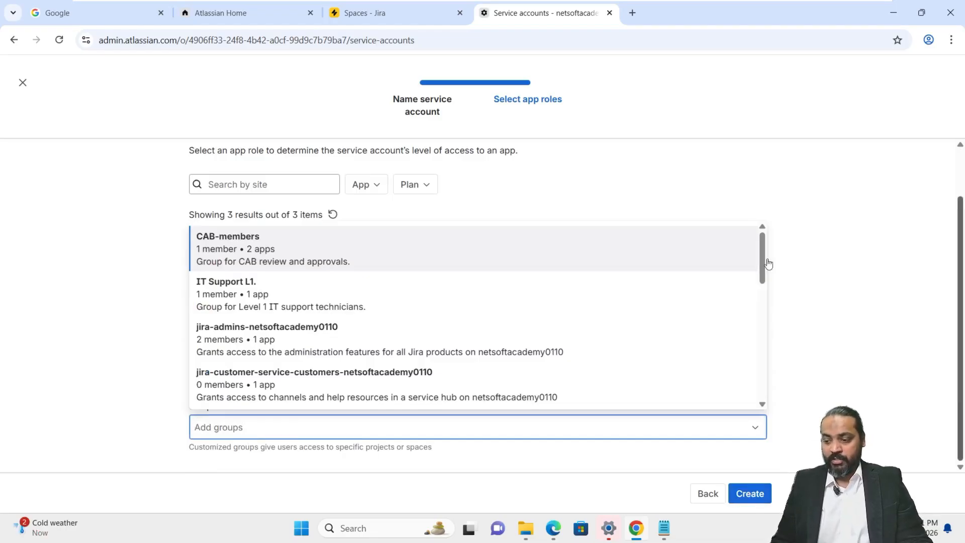
click(346, 431)
text(Service Desk)
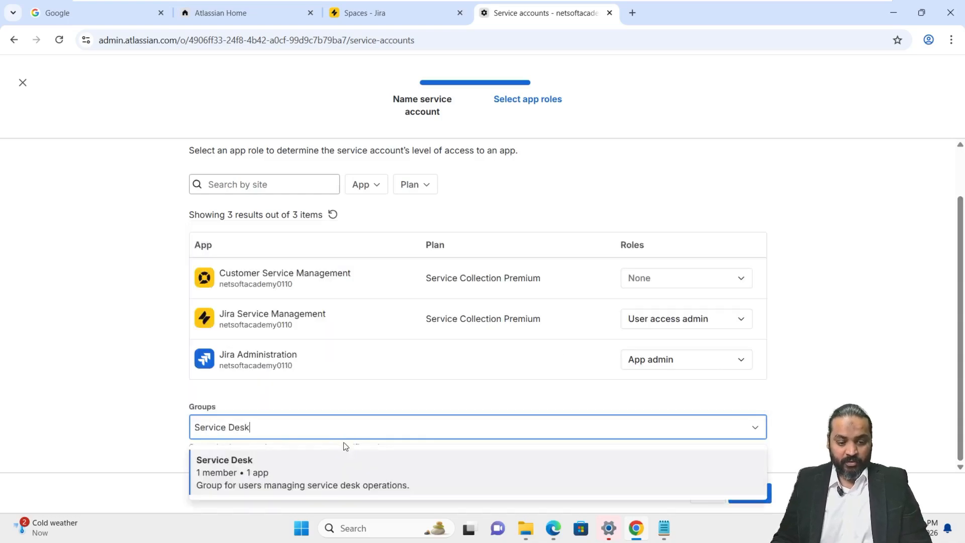
click(302, 473)
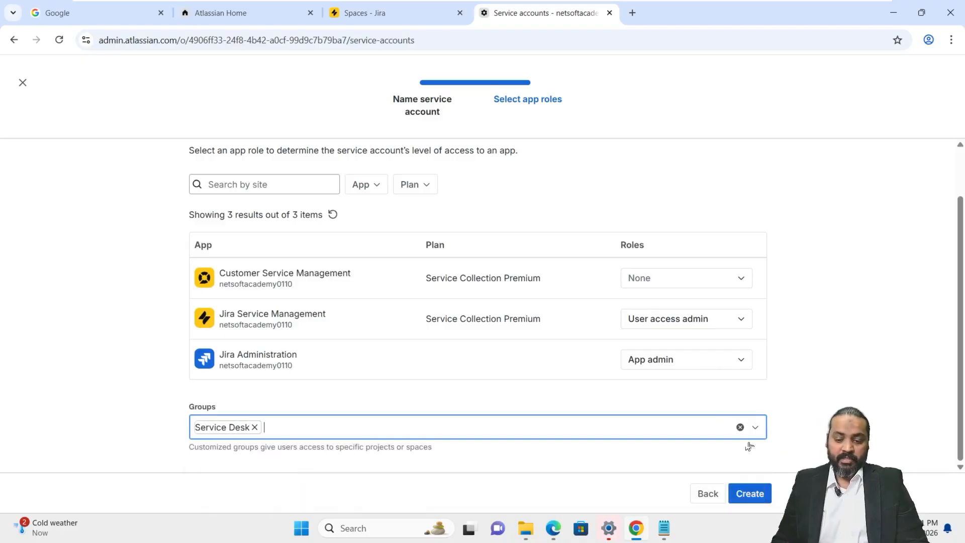
Create NetSoft IT Service Account, then review its Groups and Apps tabs
click(749, 494)
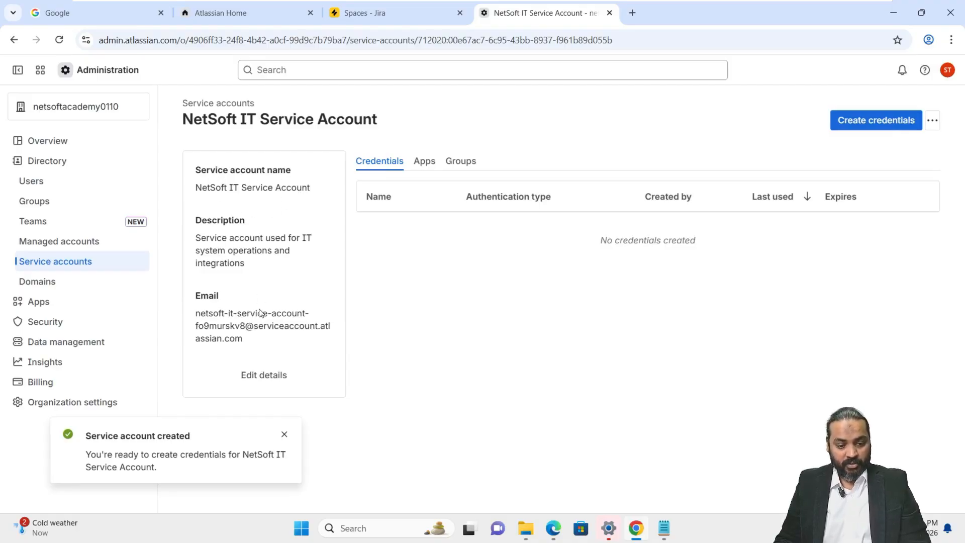
click(284, 434)
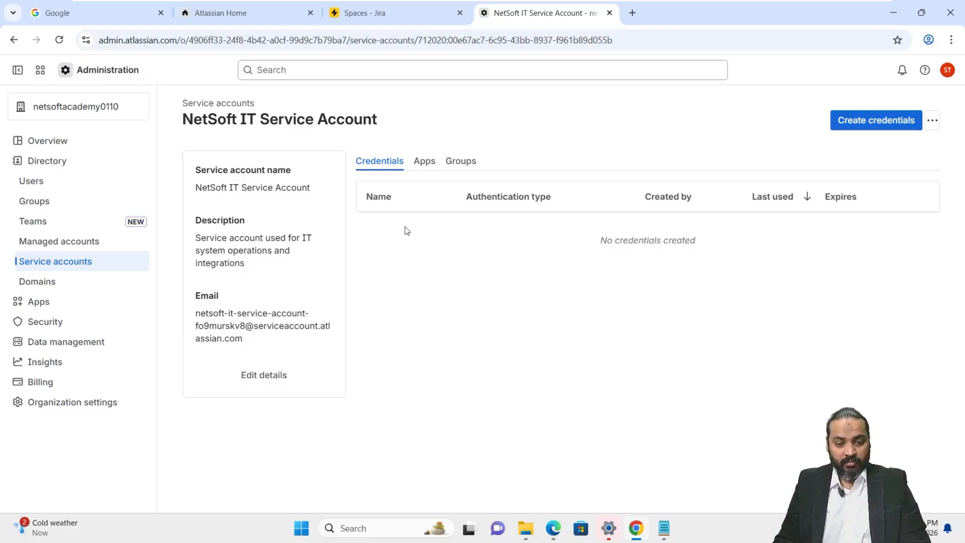
click(457, 163)
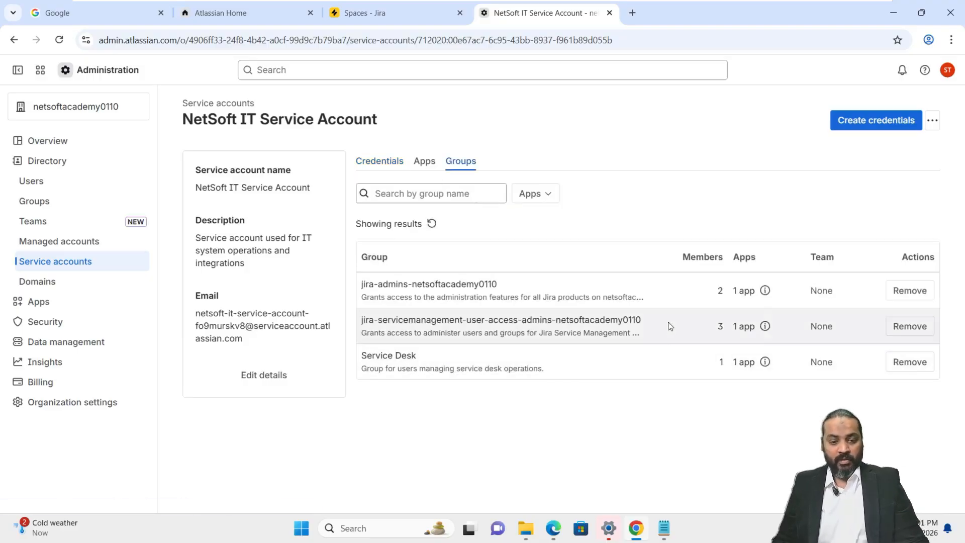
click(425, 165)
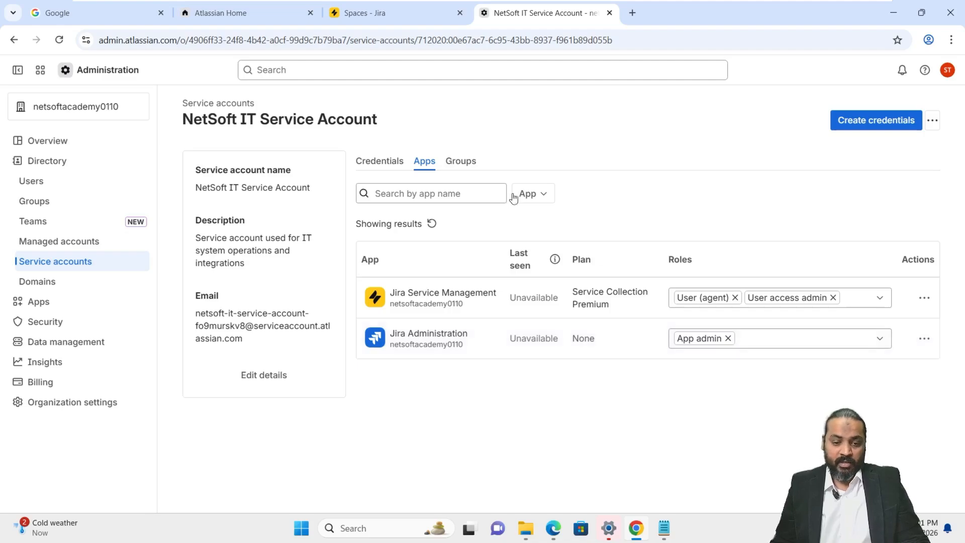
click(467, 168)
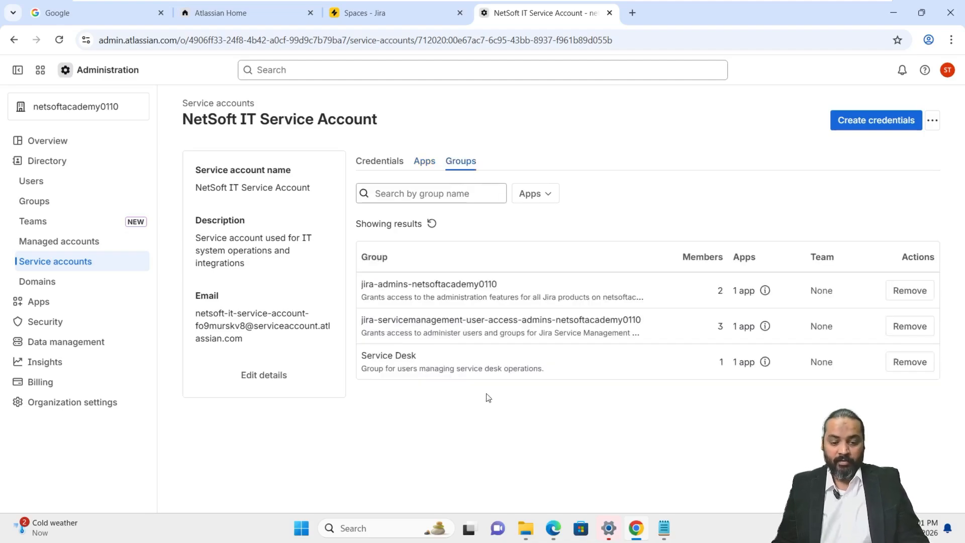